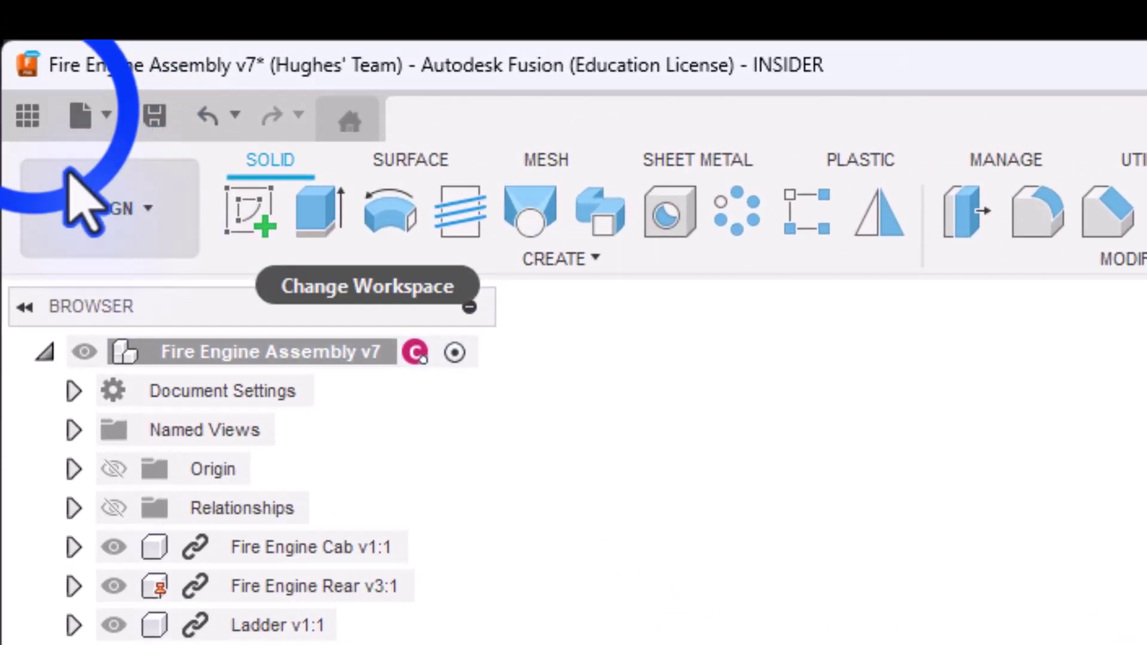
# Step: Show the team's project data and open the Smart Max Vehicles project
pyautogui.click(28, 115)
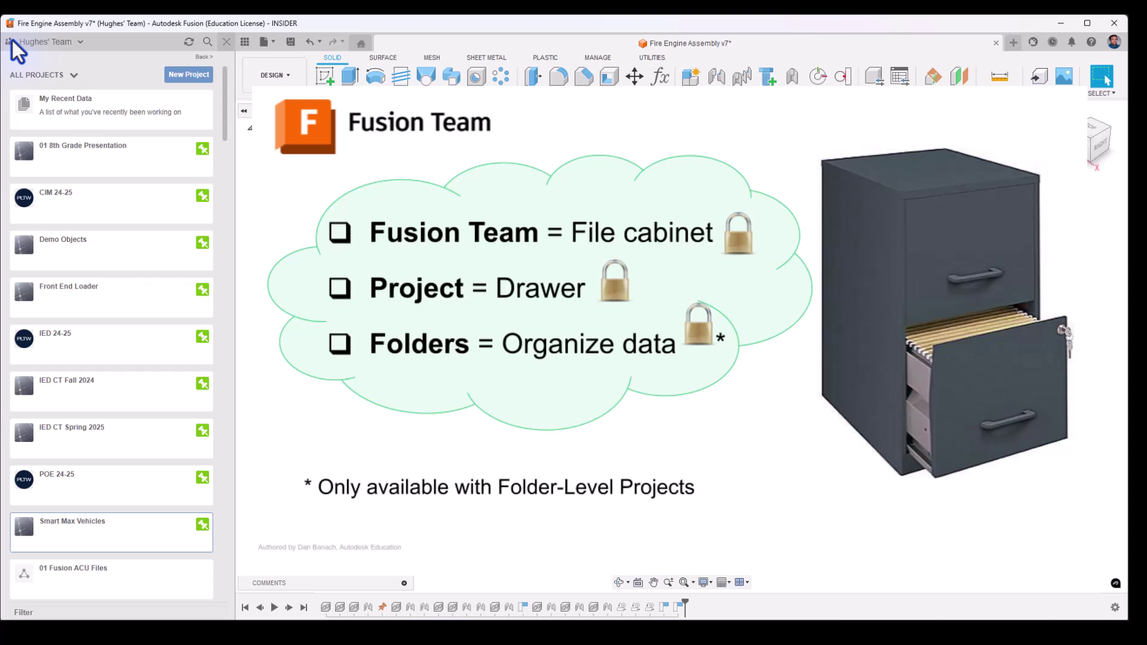
pyautogui.click(66, 523)
pyautogui.click(88, 239)
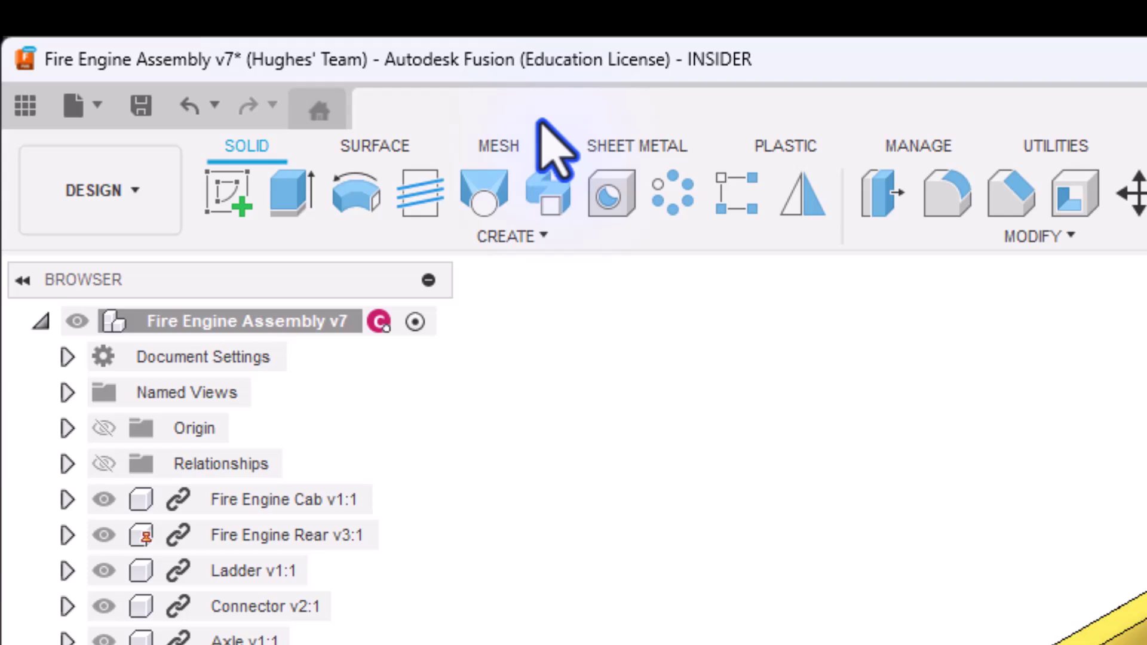
# Step: Review the file commands and the recent designs on the home page, and return to the Fire Engine Assembly
pyautogui.click(106, 118)
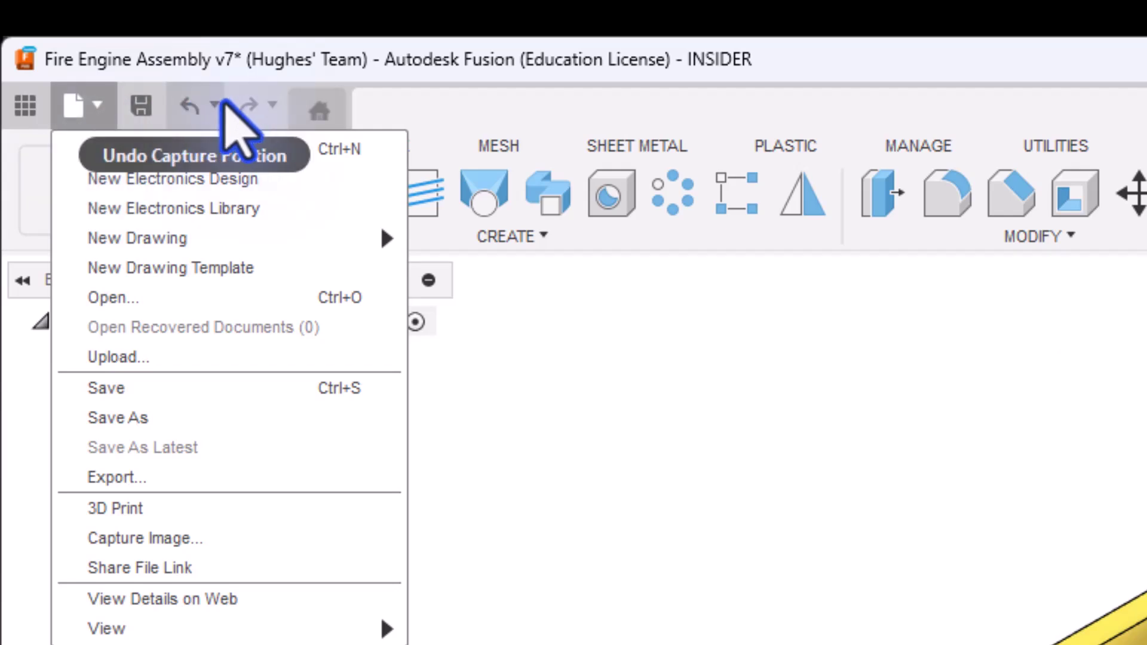
pyautogui.click(313, 109)
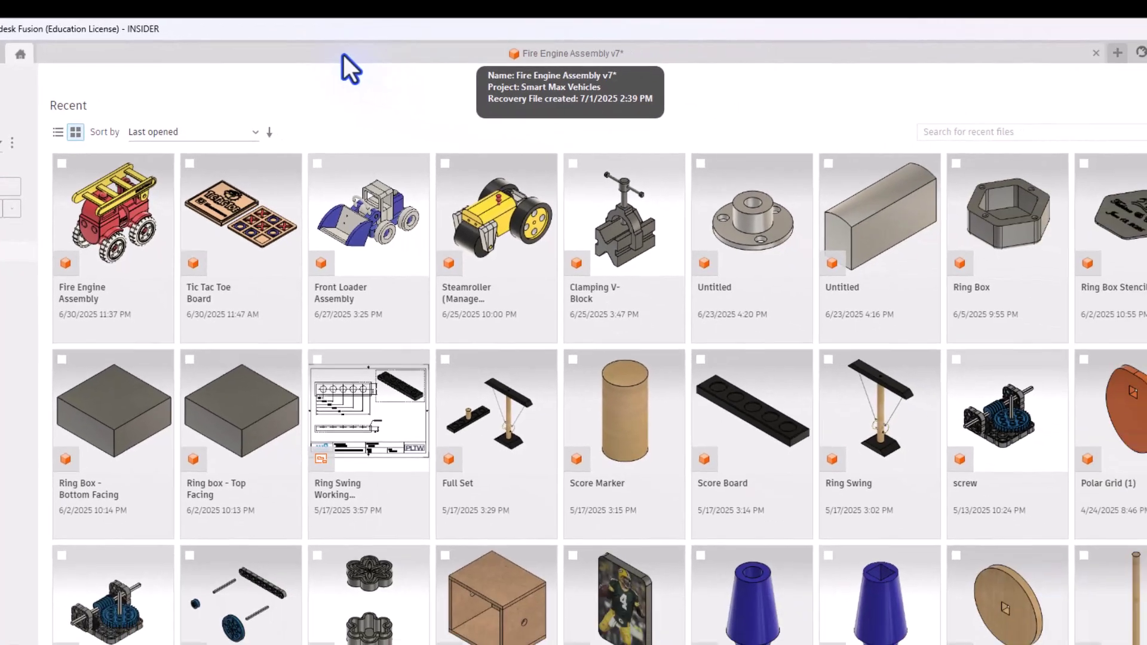
pyautogui.click(344, 55)
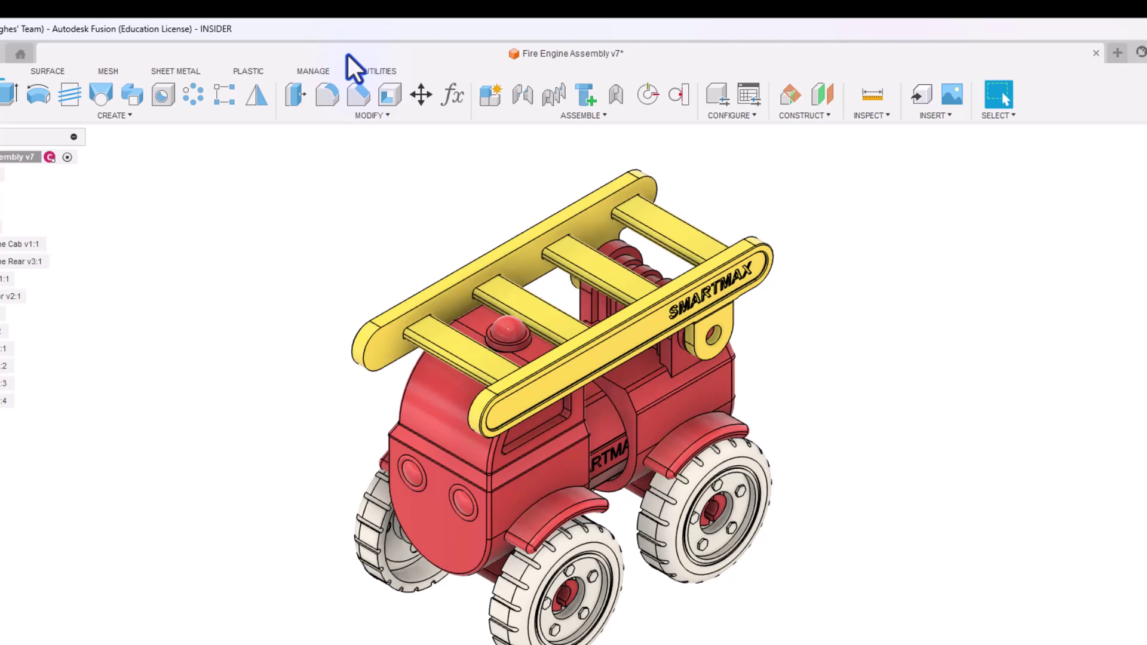
# Step: Create a new untitled design and close it again
pyautogui.click(1119, 50)
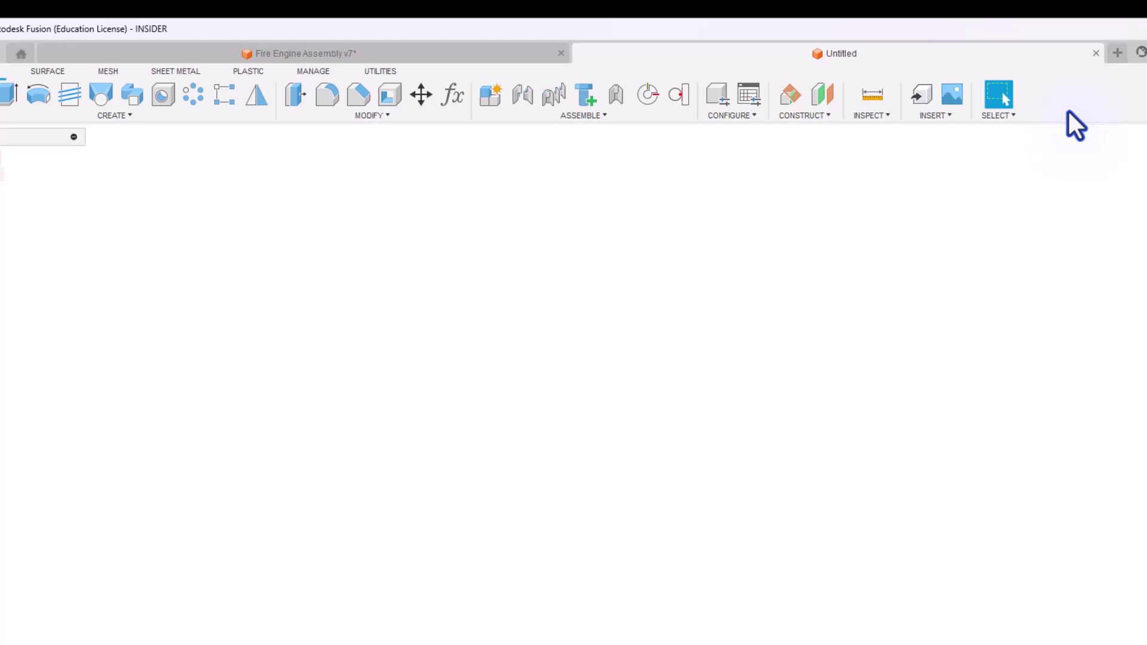
pyautogui.click(1093, 53)
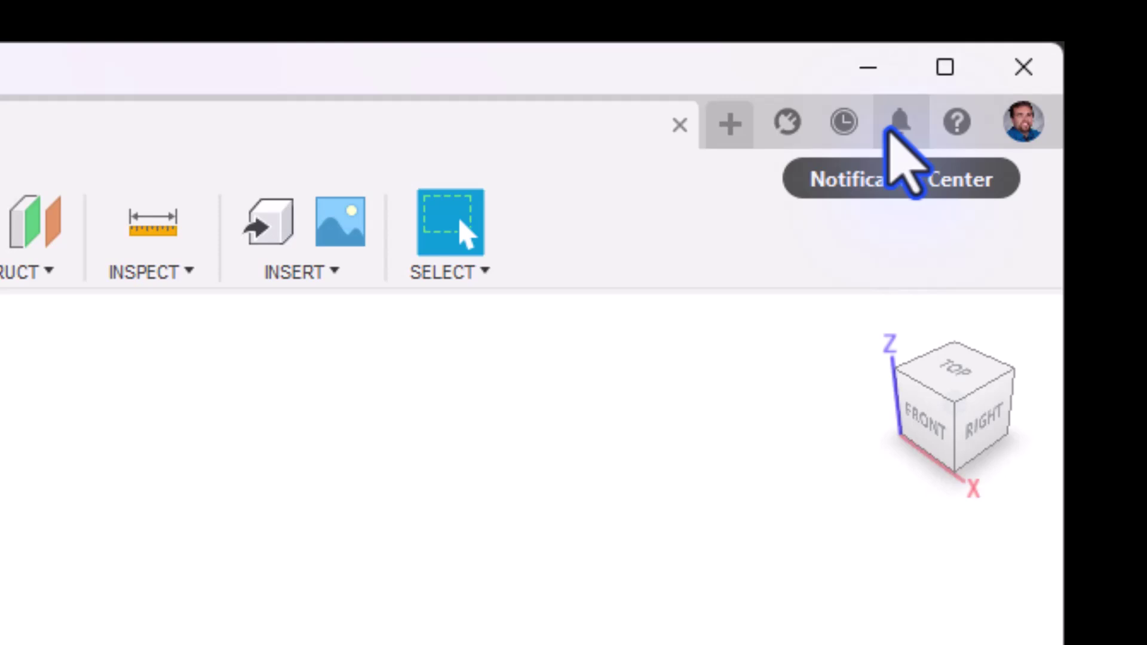
# Step: Review the help resources and the user account options
pyautogui.click(953, 122)
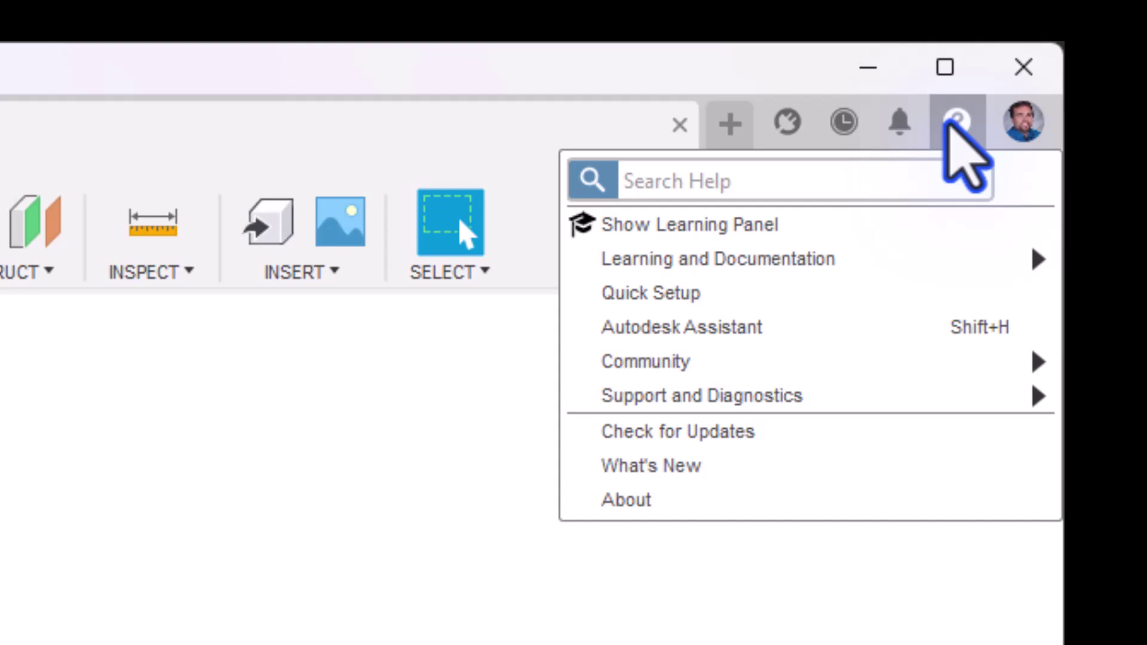
pyautogui.click(1018, 125)
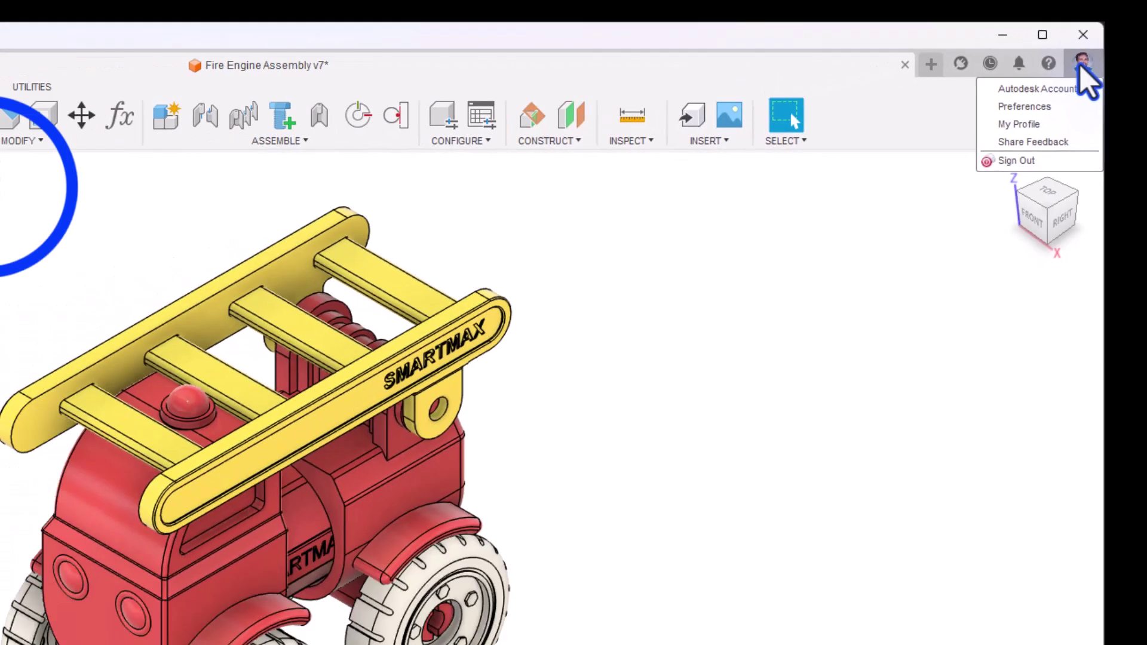
pyautogui.click(1023, 123)
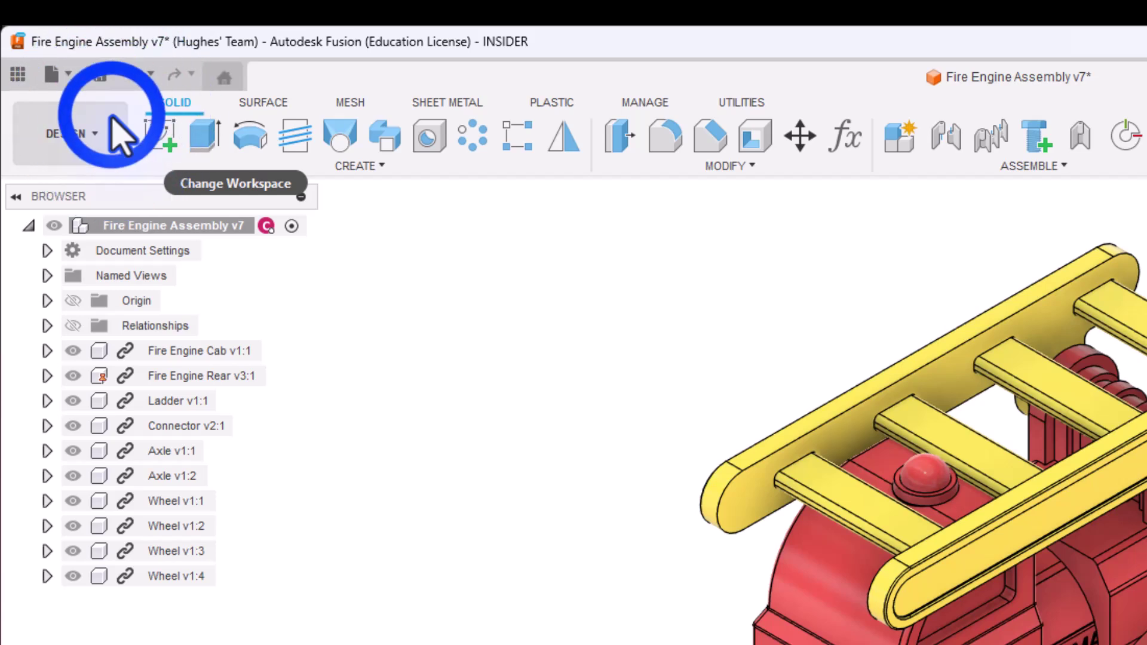
# Step: Review the available workspaces, including the Drawing and Electronics options, and the list of Modify commands
pyautogui.click(111, 117)
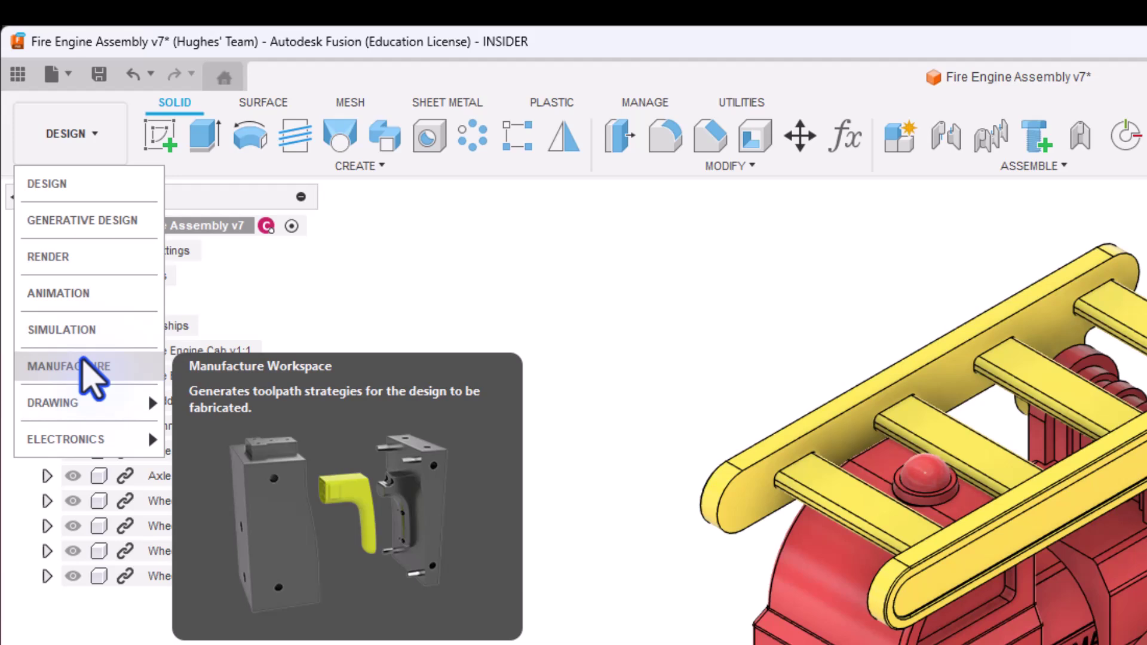
pyautogui.moveTo(84, 393)
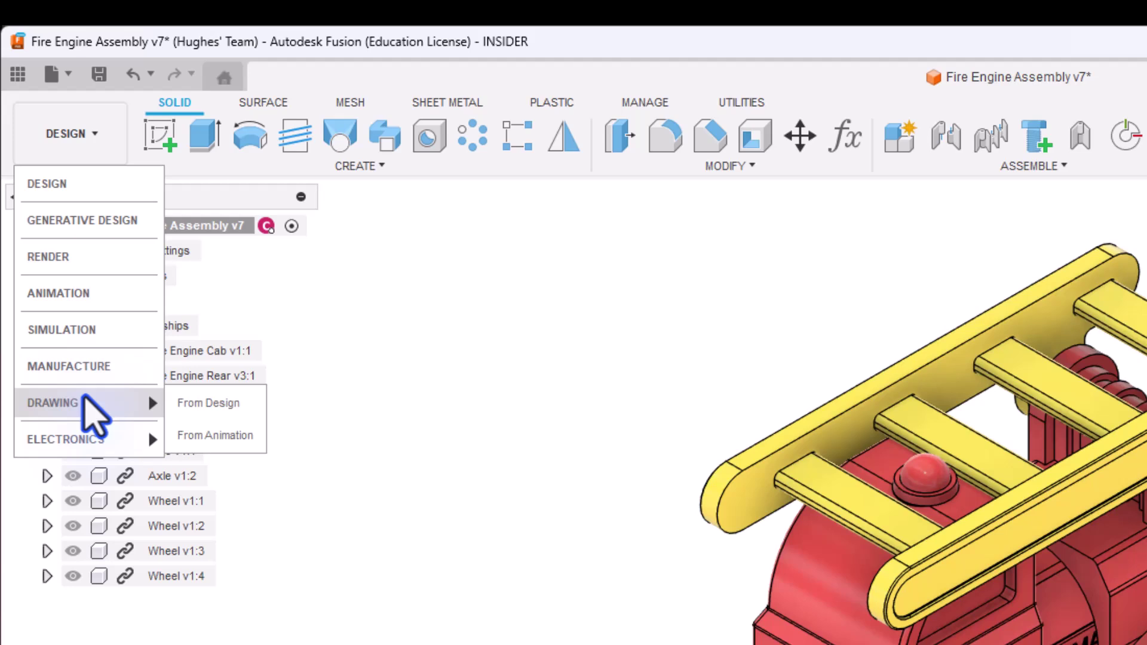
pyautogui.moveTo(84, 432)
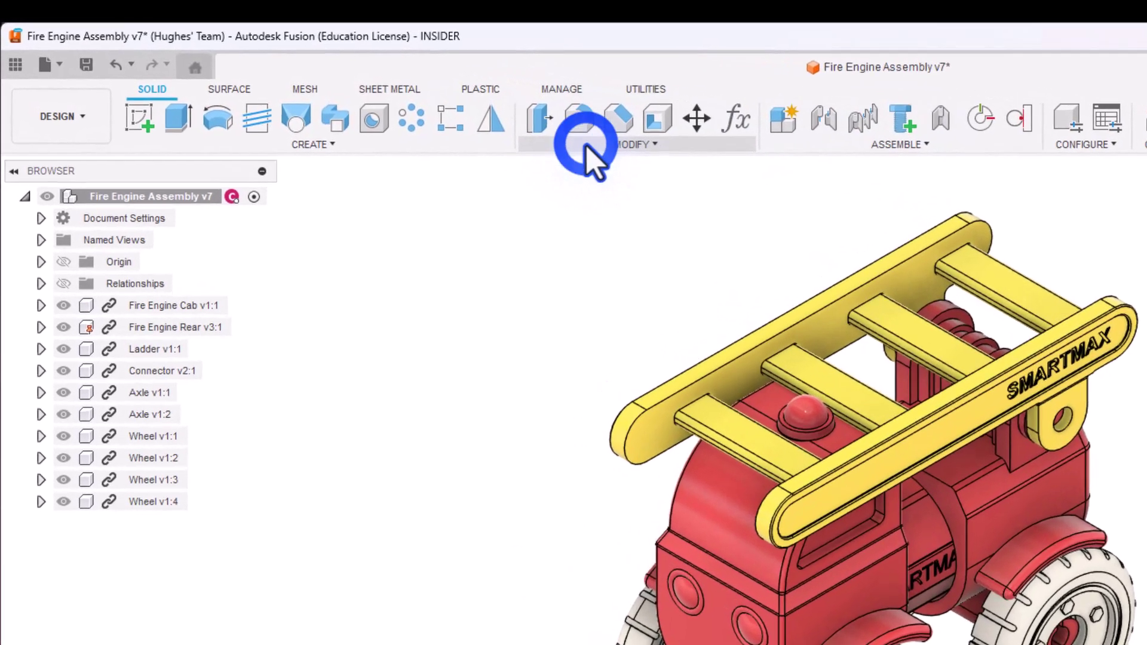
pyautogui.click(467, 116)
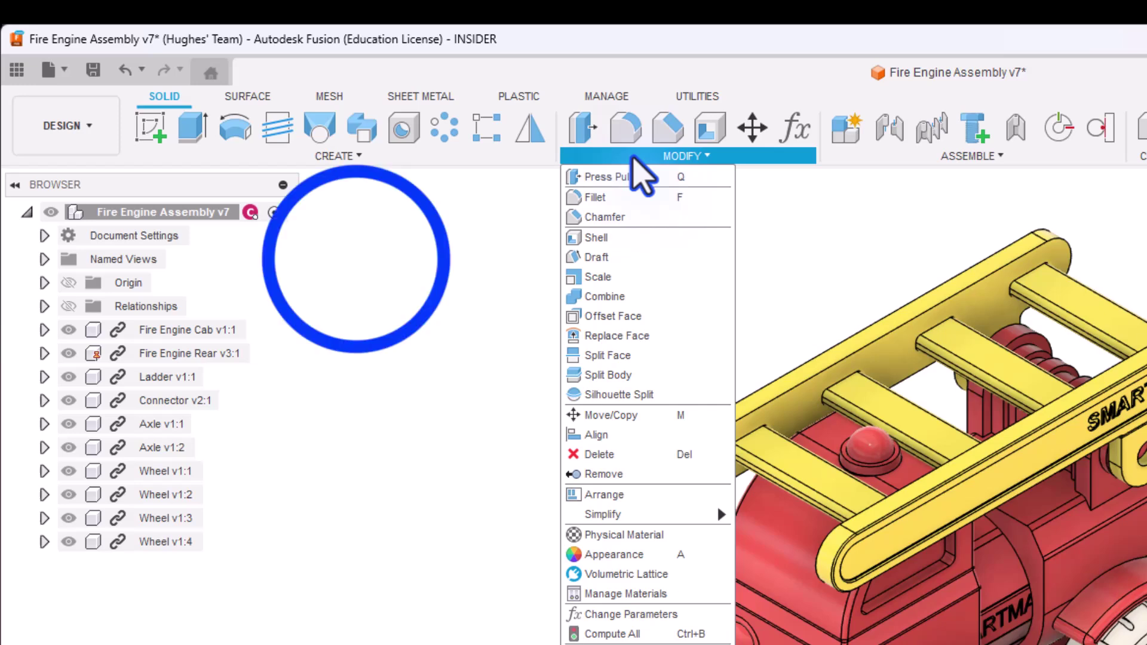
pyautogui.click(355, 258)
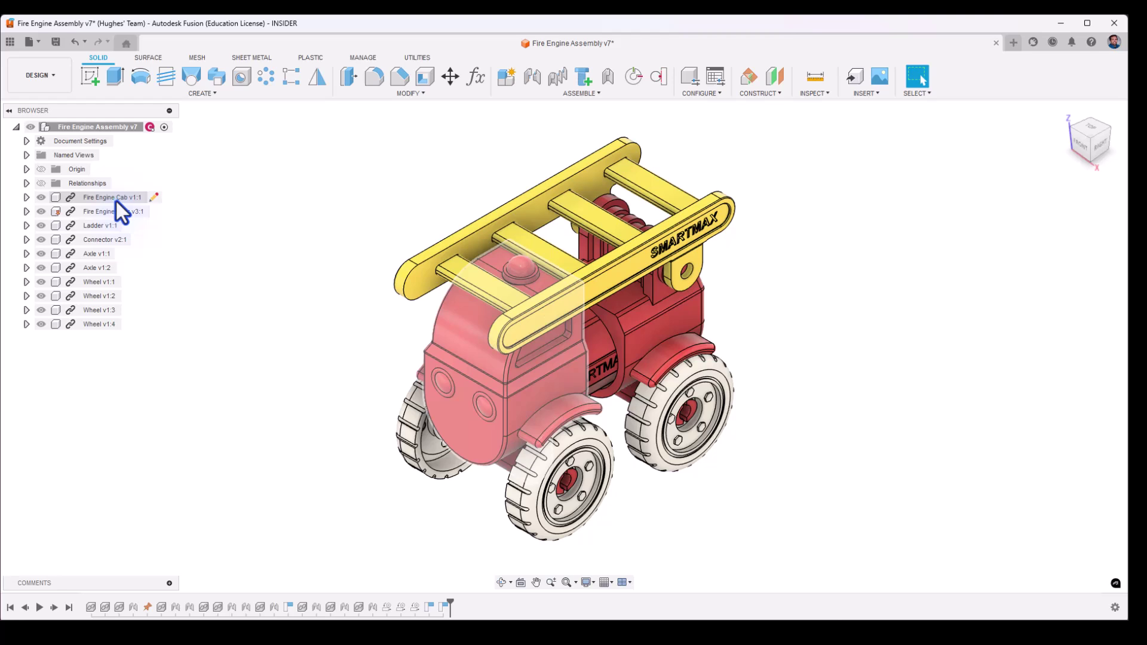
# Step: Select the curved front face of the fire engine cab to locate its component, and clear the selection
pyautogui.click(452, 346)
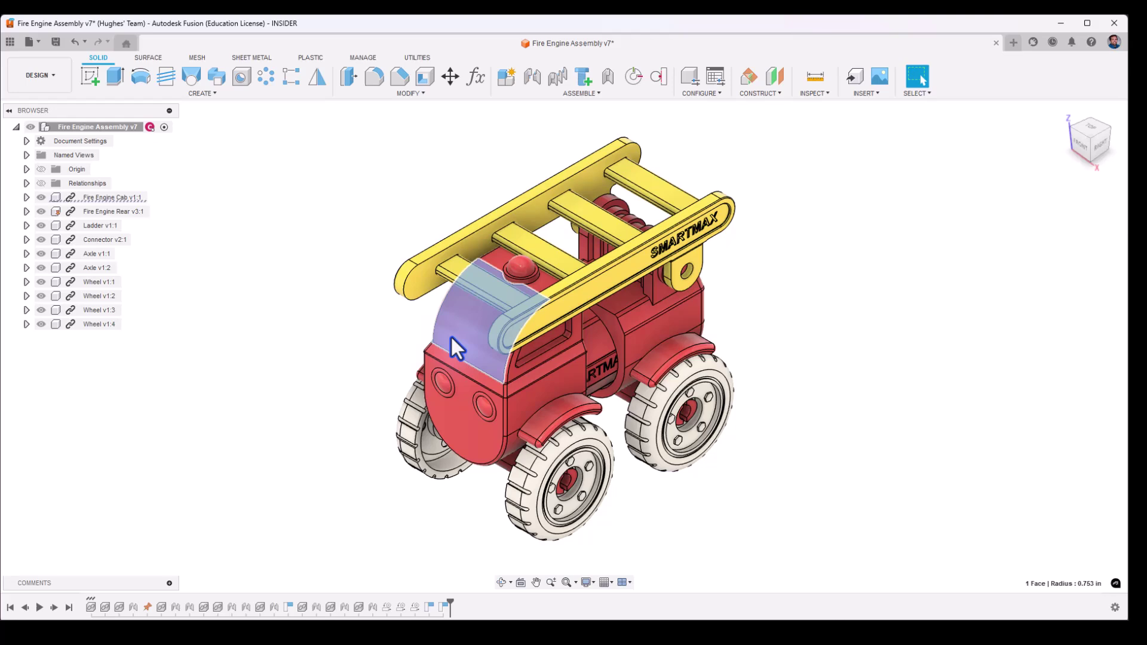
pyautogui.click(262, 423)
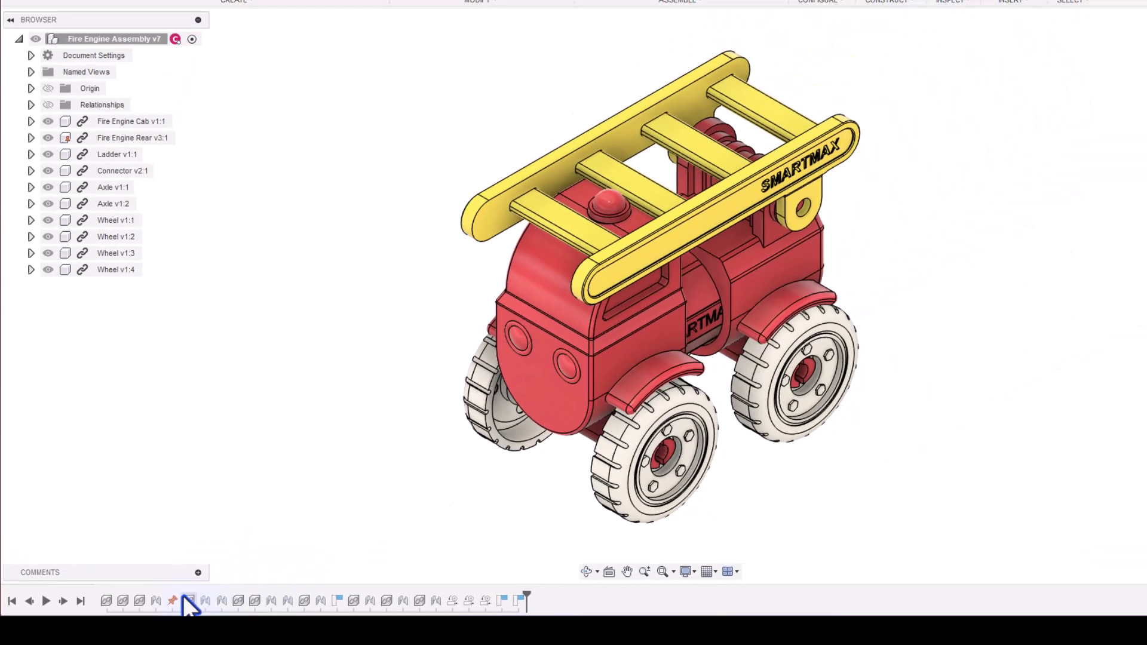
# Step: Play the assembly's timeline, and roll the history back partway and forward to its end
pyautogui.click(43, 606)
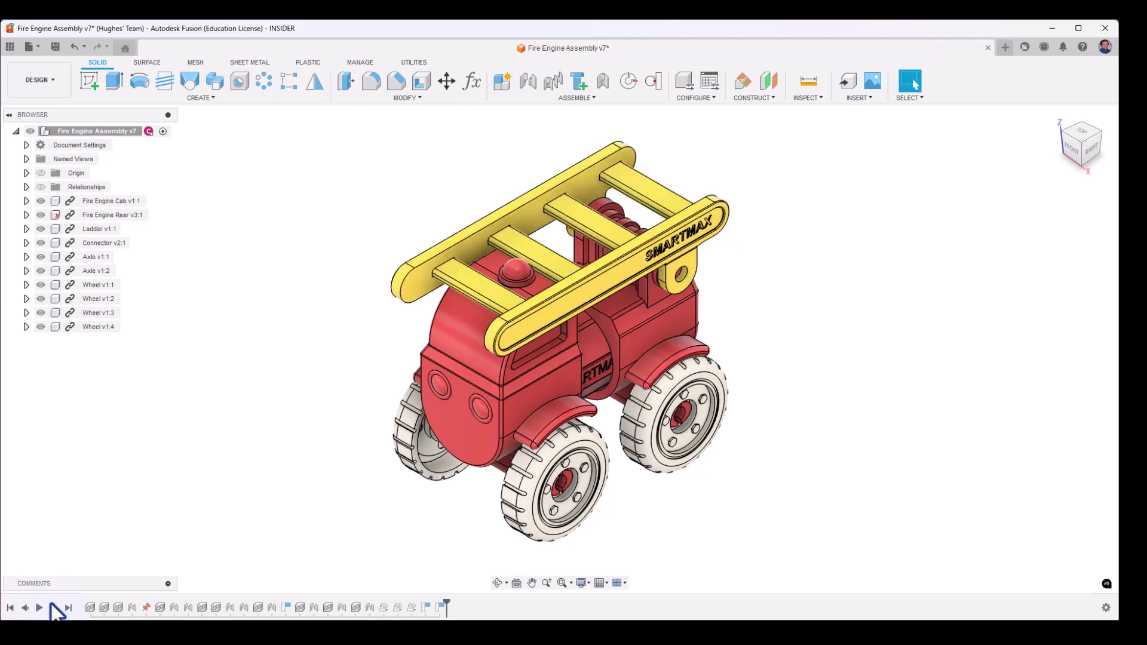
pyautogui.click(442, 608)
pyautogui.moveTo(444, 606); pyautogui.dragTo(306, 607)
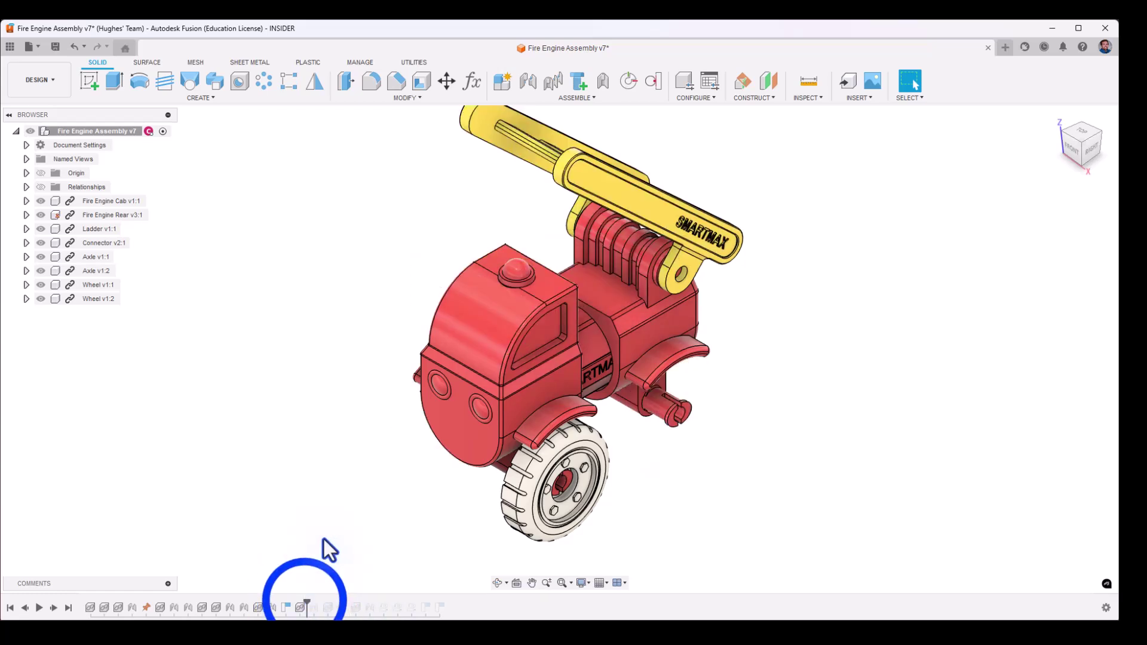
pyautogui.moveTo(307, 607); pyautogui.dragTo(470, 597)
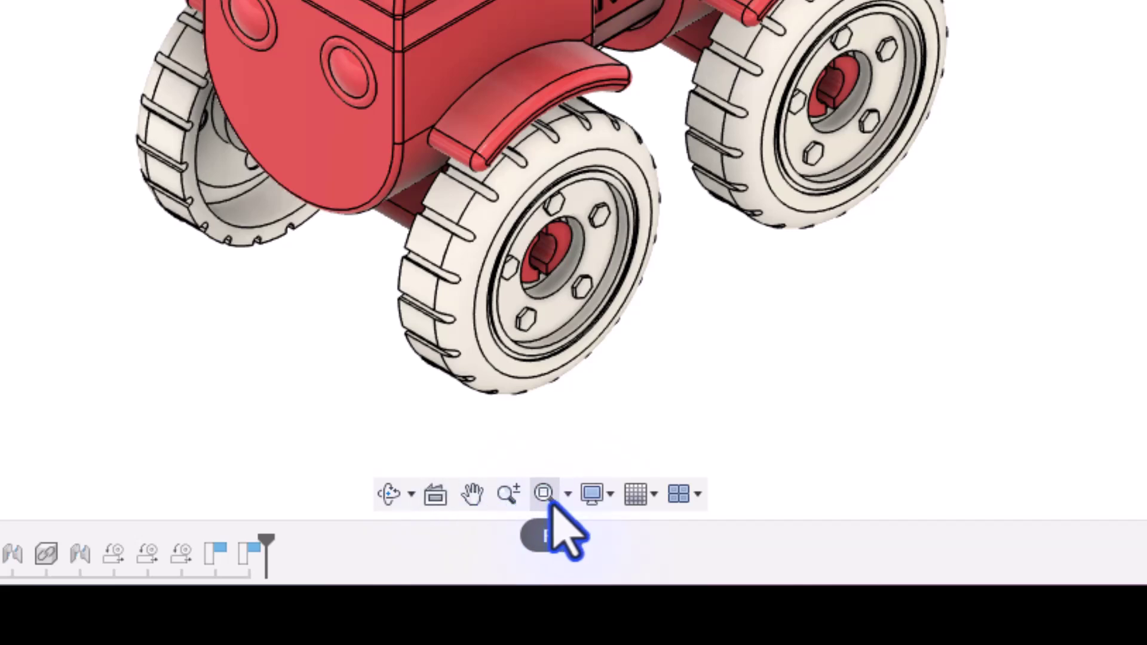
# Step: Review the display and grid options, and turn the layout grid on and off again
pyautogui.click(592, 494)
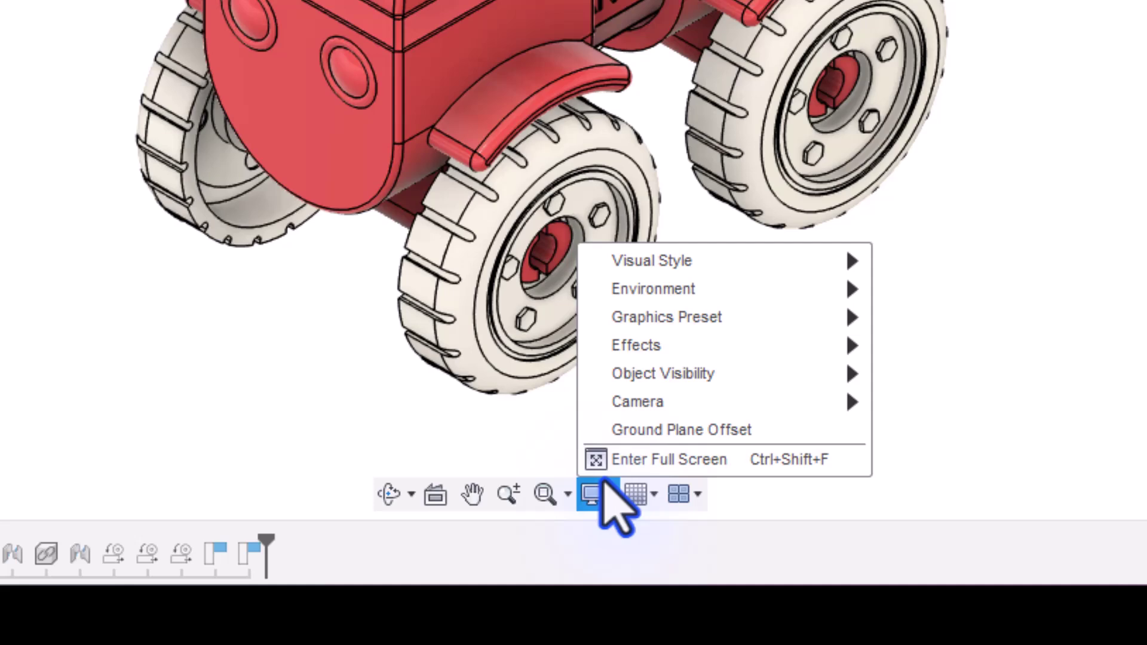
pyautogui.click(634, 494)
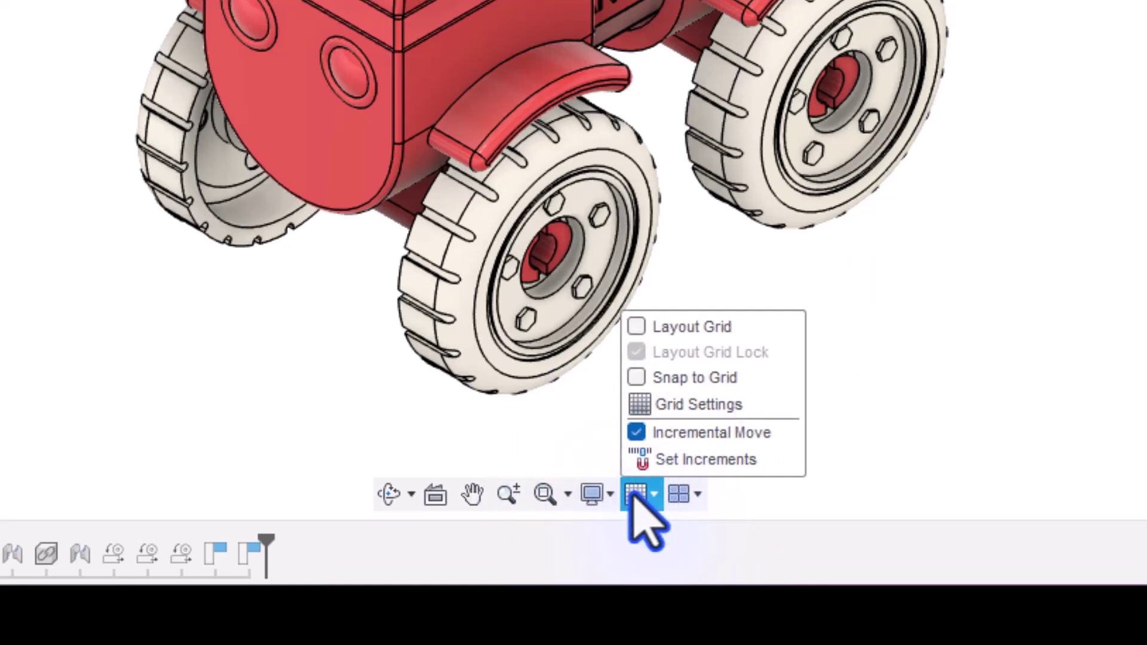
pyautogui.click(637, 329)
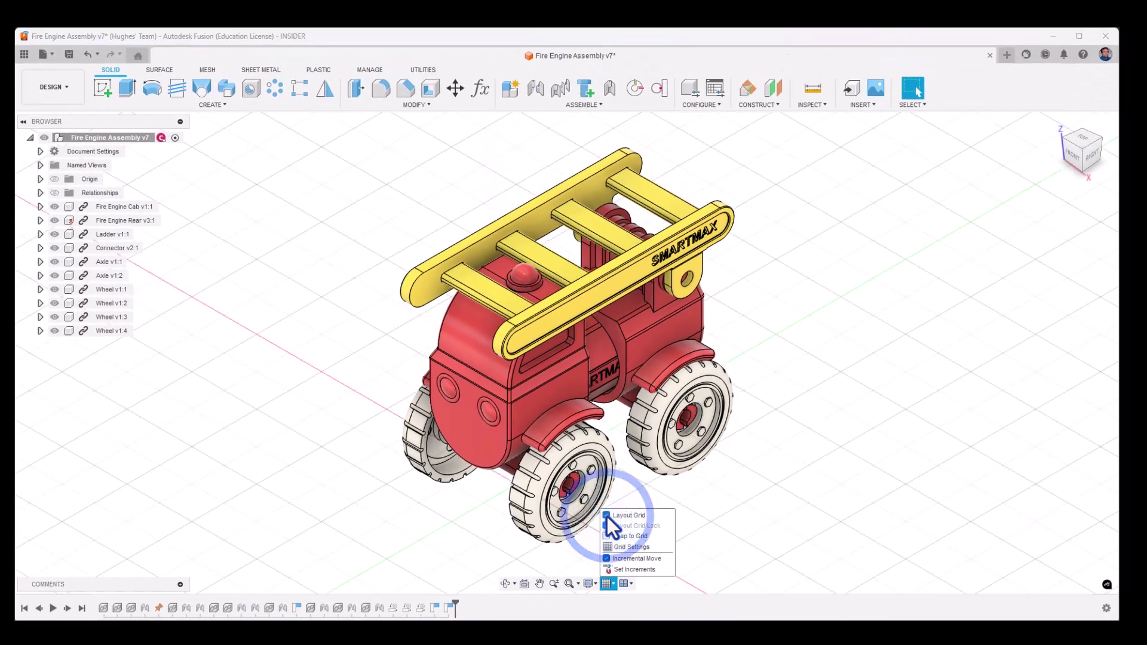
pyautogui.click(606, 516)
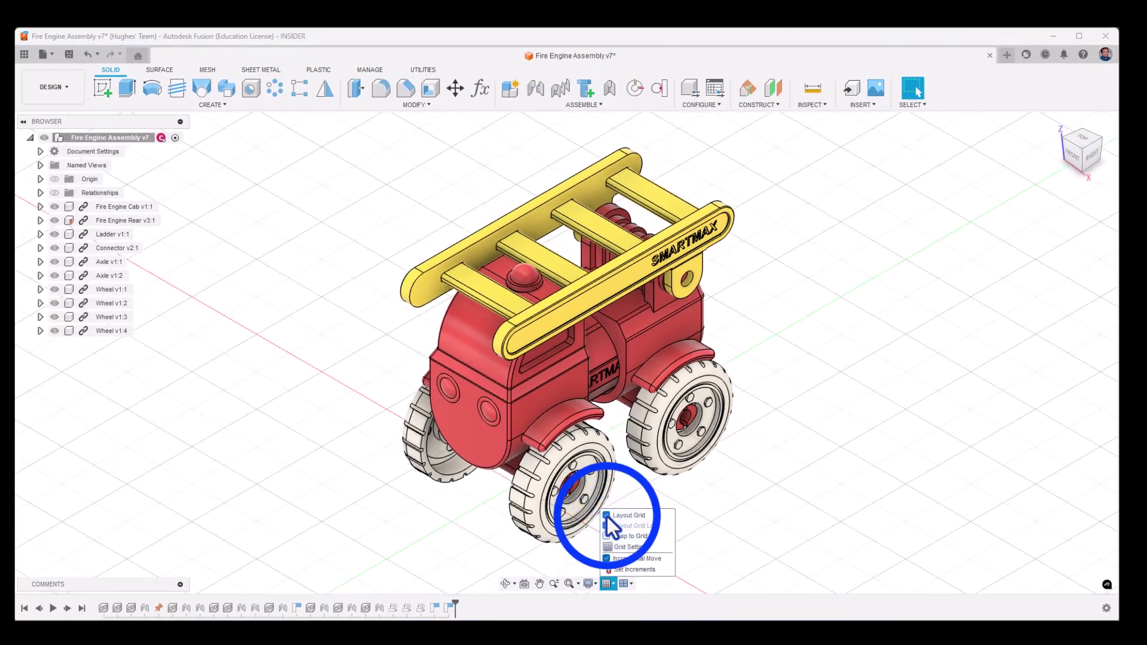
# Step: Switch the canvas to multiple views of the fire engine and back to a single view
pyautogui.click(625, 584)
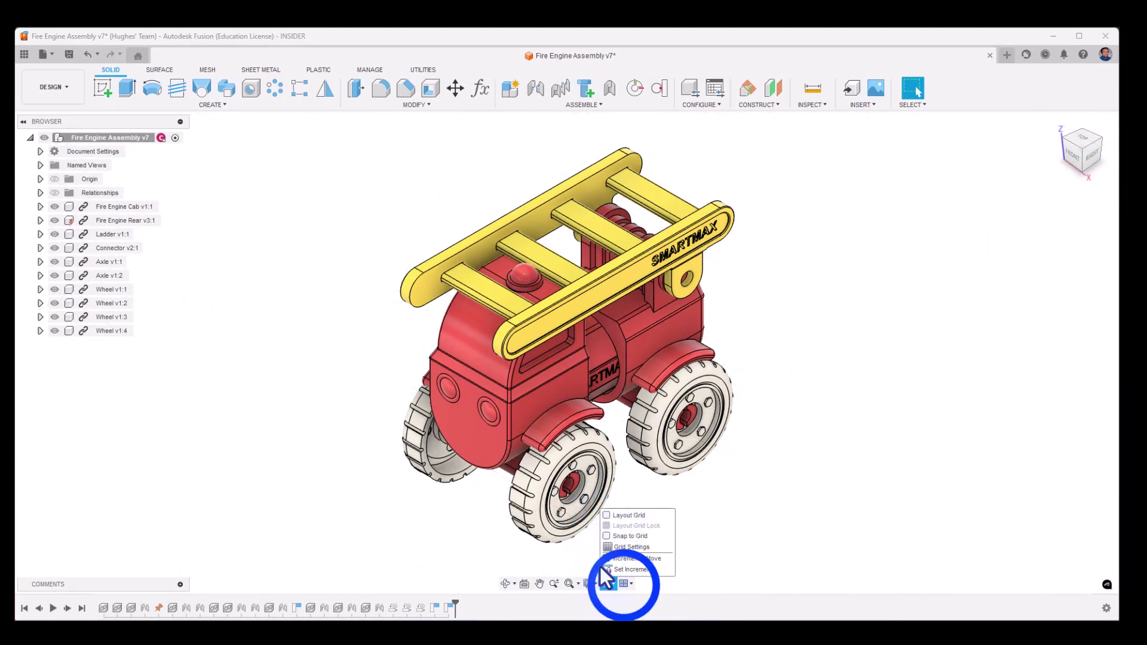
pyautogui.click(624, 584)
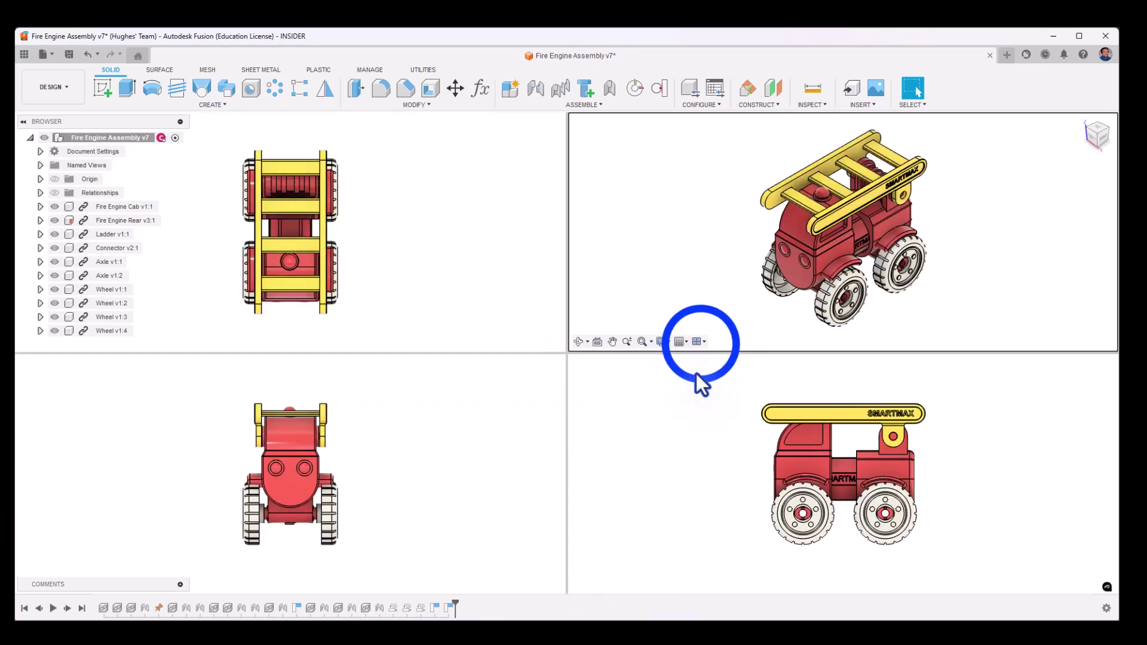
pyautogui.click(698, 342)
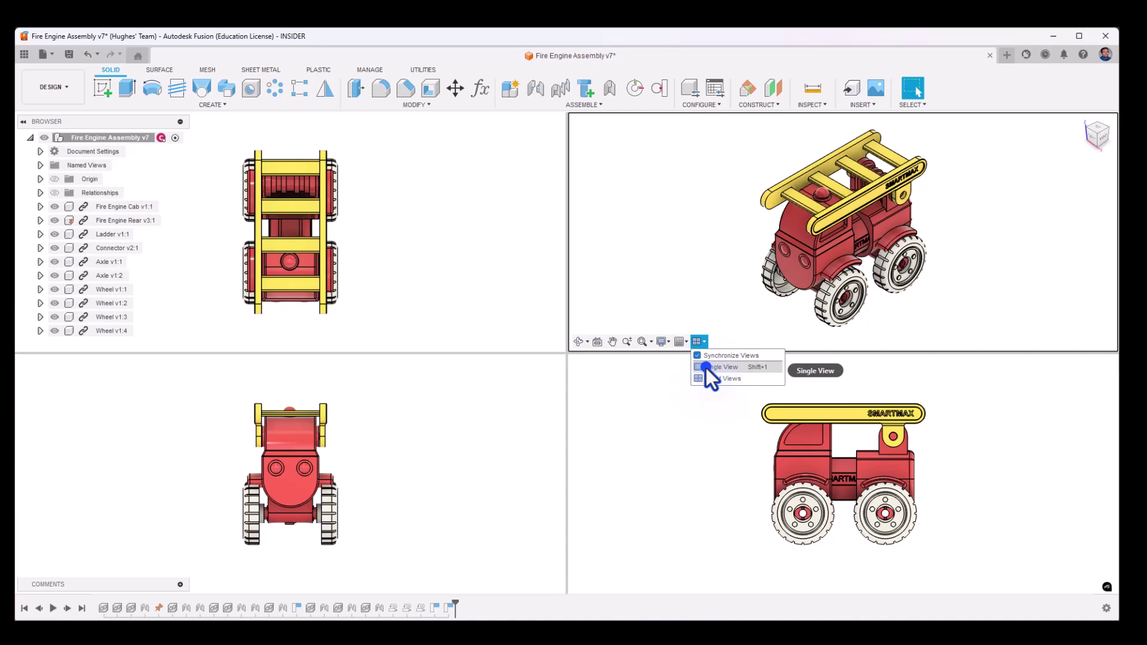
pyautogui.click(704, 368)
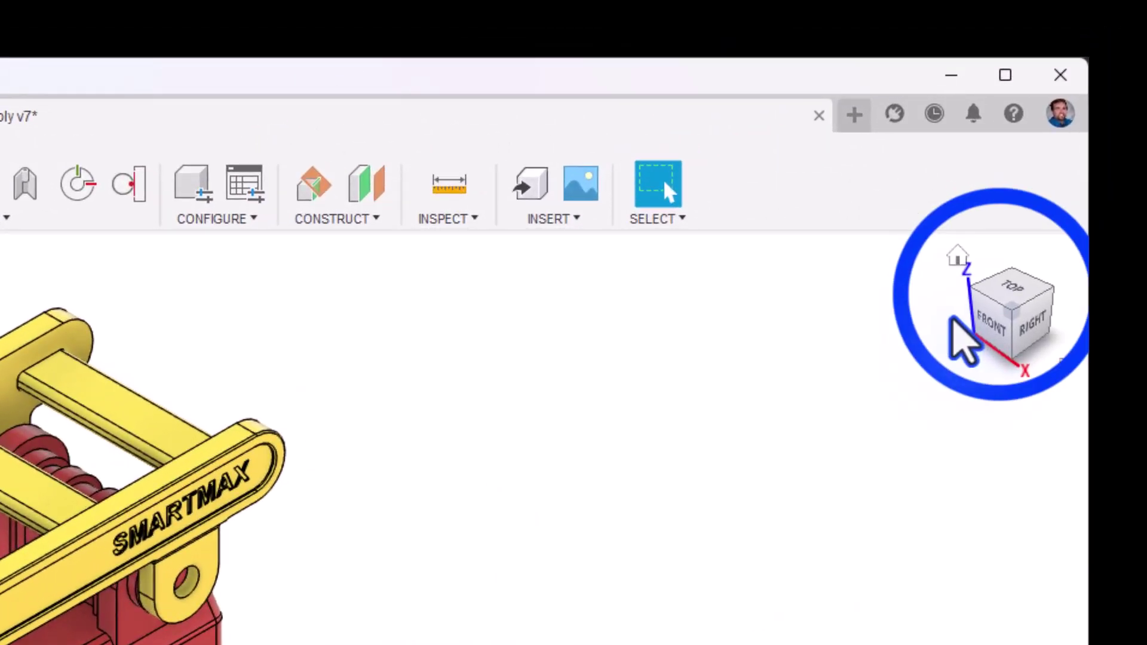
# Step: Rotate the fire engine with the ViewCube, review the cube's view options, and restore the home view
pyautogui.click(957, 257)
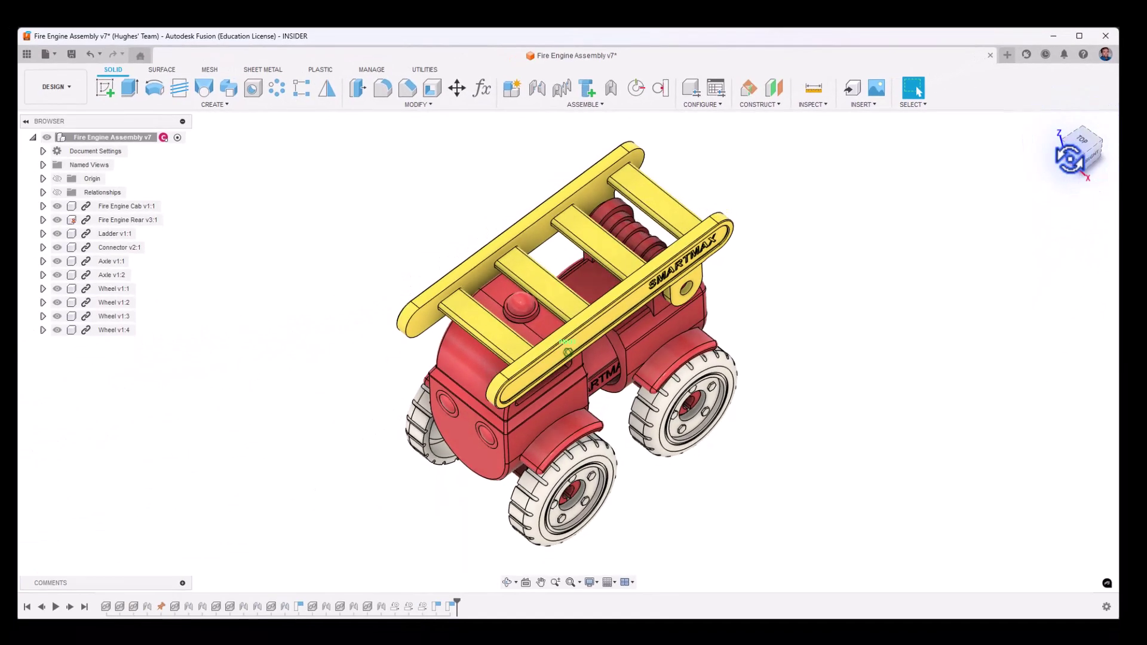
pyautogui.moveTo(1069, 158)
pyautogui.mouseDown()
pyautogui.moveTo(1051, 168)
pyautogui.moveTo(1081, 149)
pyautogui.mouseUp()
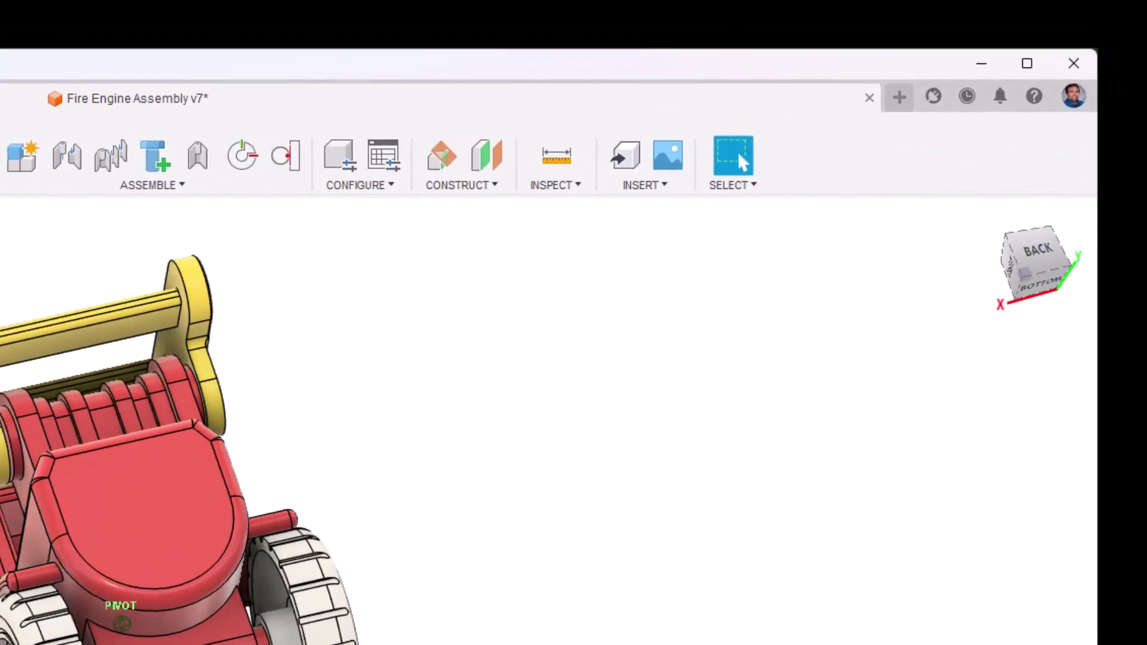
pyautogui.moveTo(1069, 281); pyautogui.dragTo(1039, 308)
pyautogui.click(1074, 309)
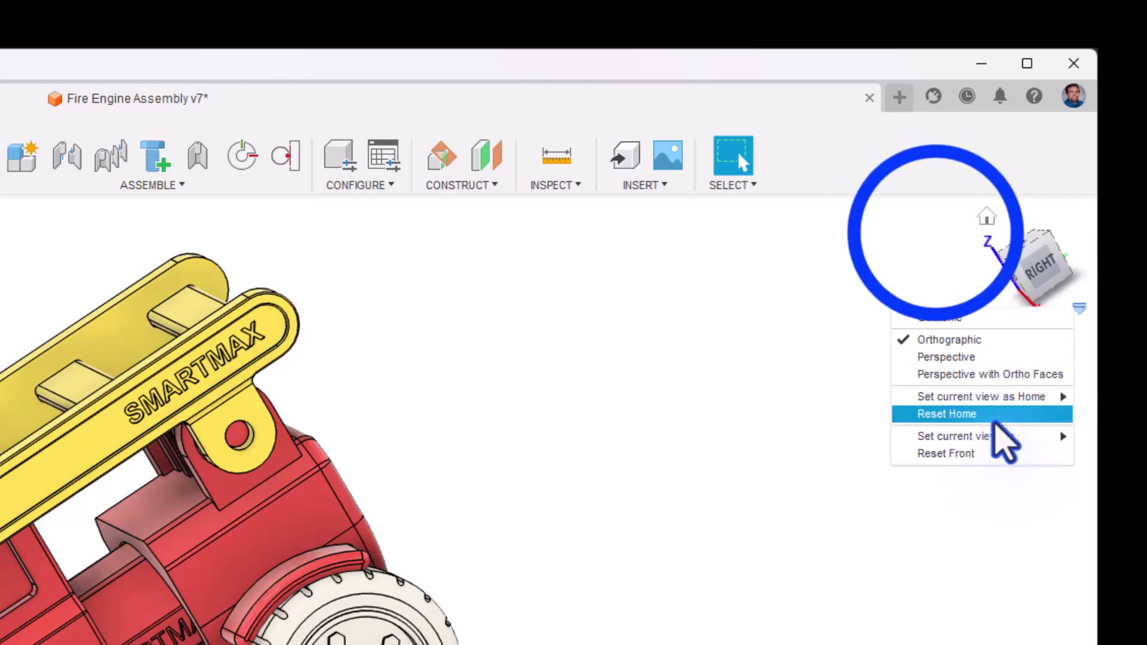
pyautogui.click(934, 234)
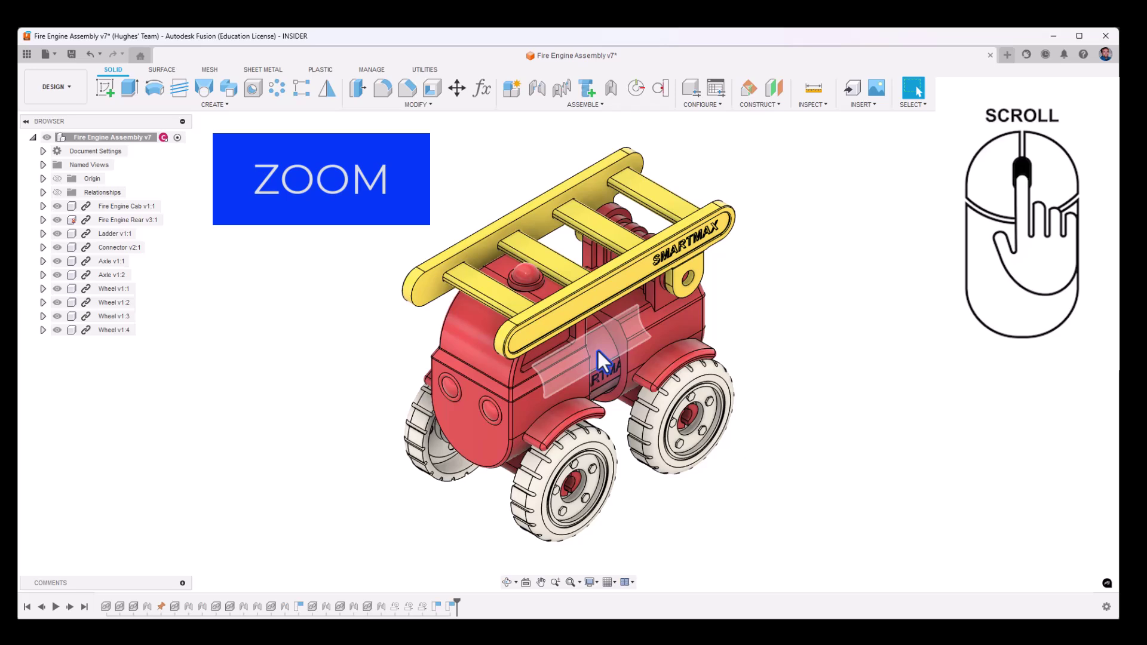
# Step: Zoom in and out on the middle of the fire engine and on the empty canvas beside it
pyautogui.scroll(2, 604, 358)
pyautogui.scroll(3, 602, 359)
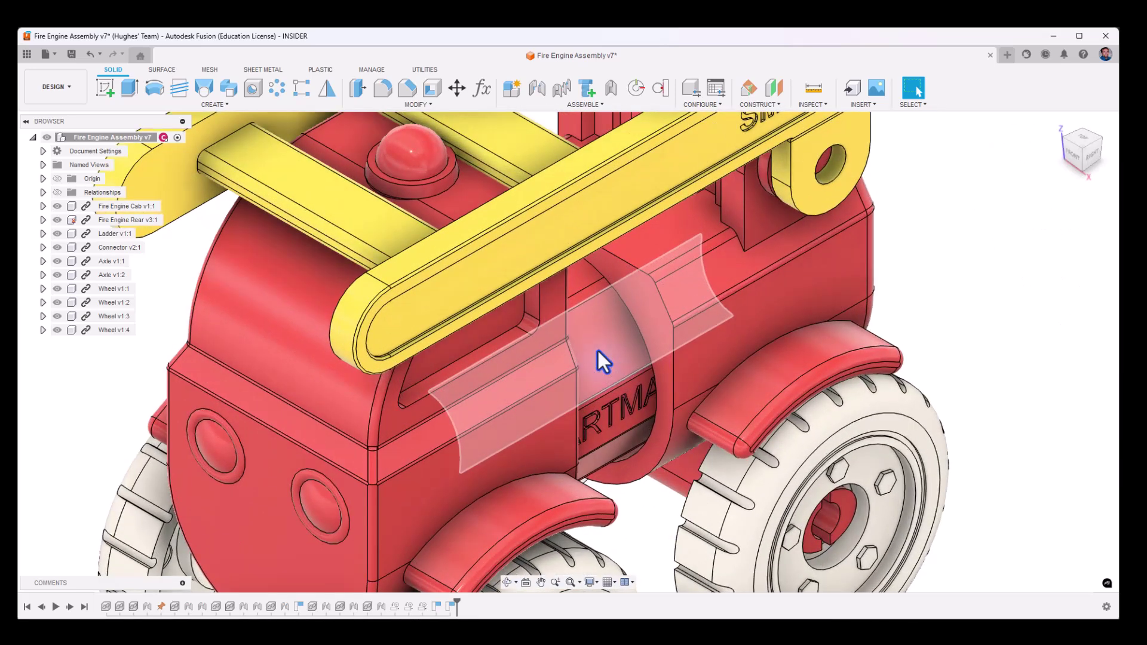
pyautogui.scroll(-8, 602, 361)
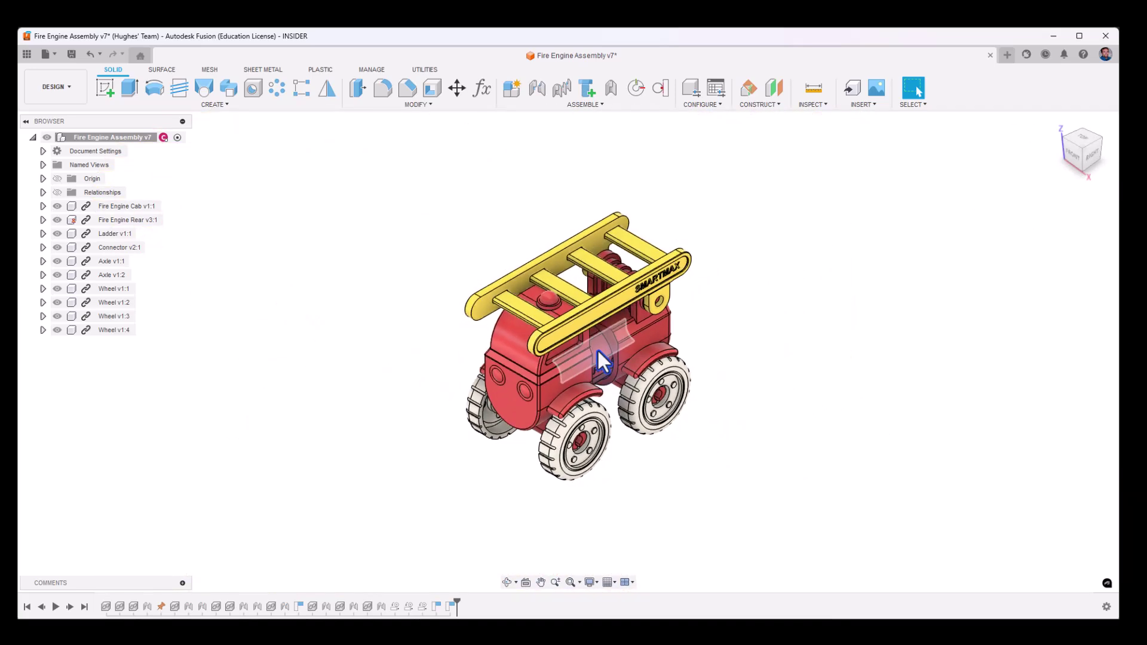
pyautogui.scroll(5, 442, 330)
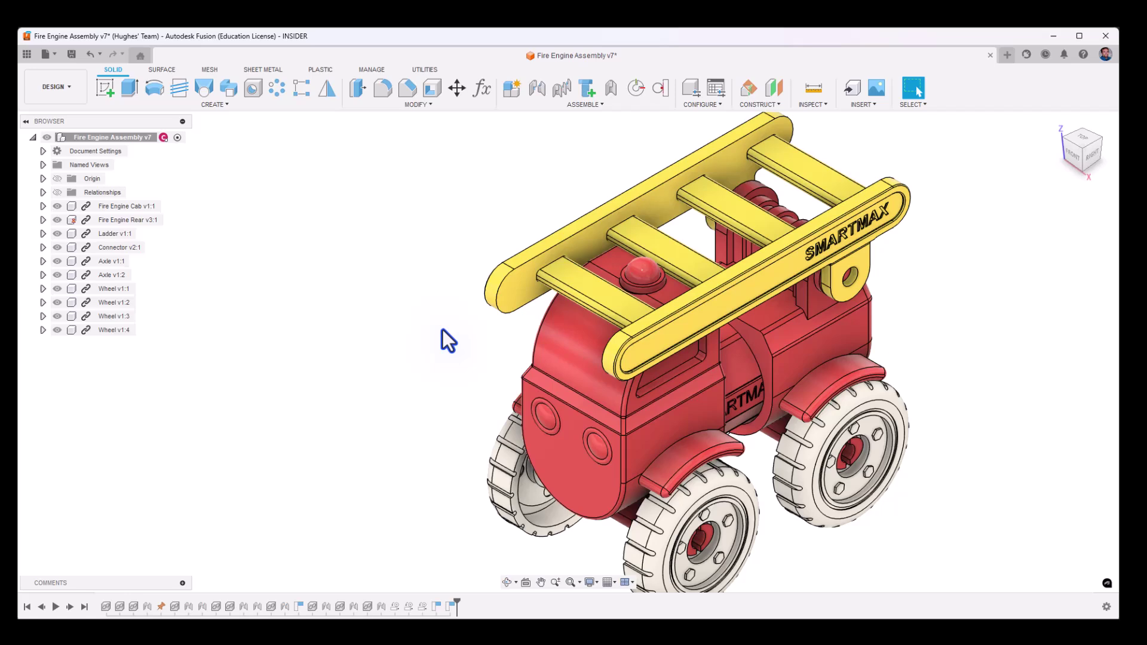
pyautogui.scroll(-6, 442, 330)
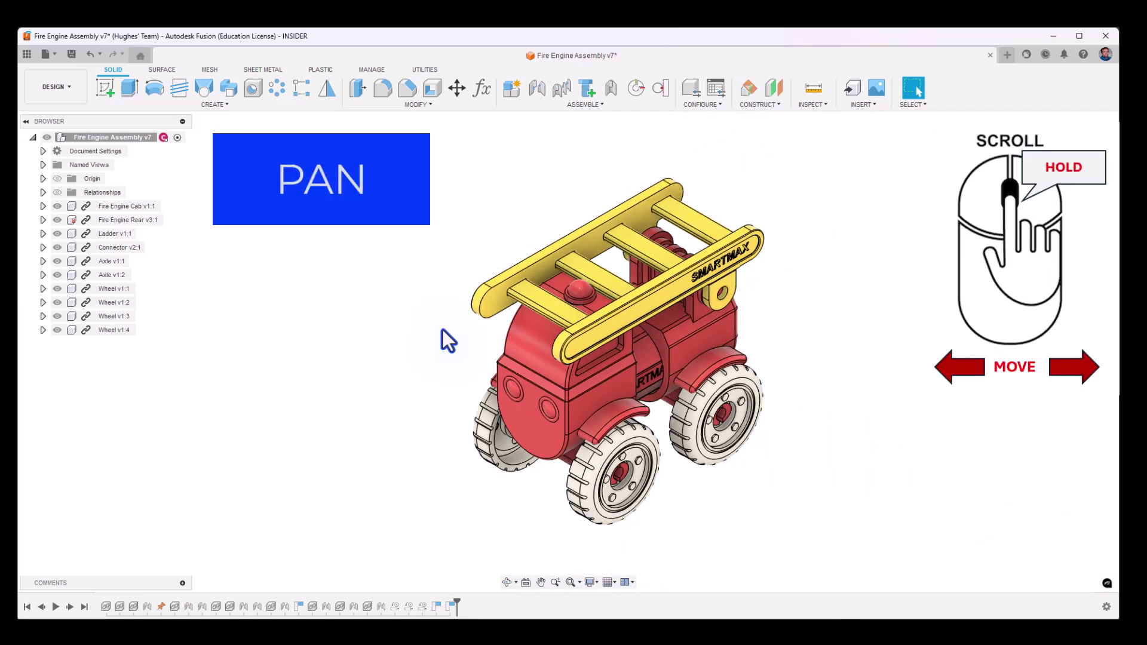
# Step: Pan and orbit the fire engine to see it from behind, and return to the home view
pyautogui.moveTo(442, 330)
pyautogui.mouseDown(button='middle')
pyautogui.moveTo(233, 279)
pyautogui.moveTo(258, 332)
pyautogui.moveTo(437, 329)
pyautogui.moveTo(568, 203)
pyautogui.moveTo(292, 322)
pyautogui.moveTo(243, 217)
pyautogui.moveTo(459, 393)
pyautogui.moveTo(512, 328)
pyautogui.moveTo(441, 322)
pyautogui.mouseUp(button='middle')
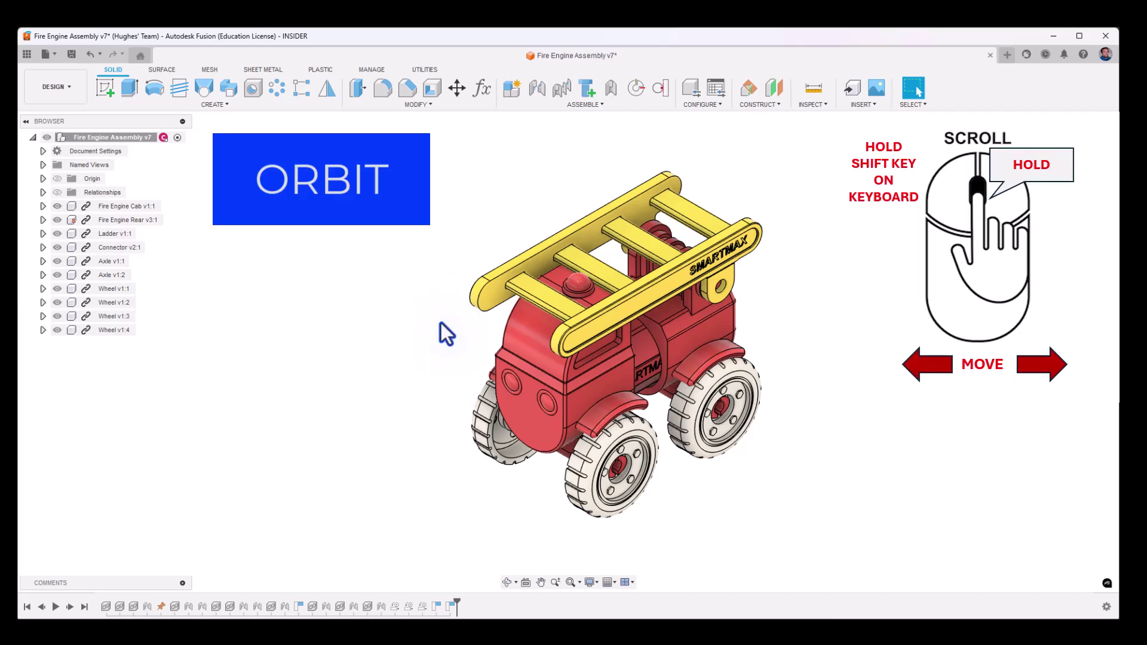
pyautogui.keyDown('shift'); pyautogui.moveTo(447, 333); pyautogui.dragTo(405, 231, button='middle'); pyautogui.keyUp('shift')
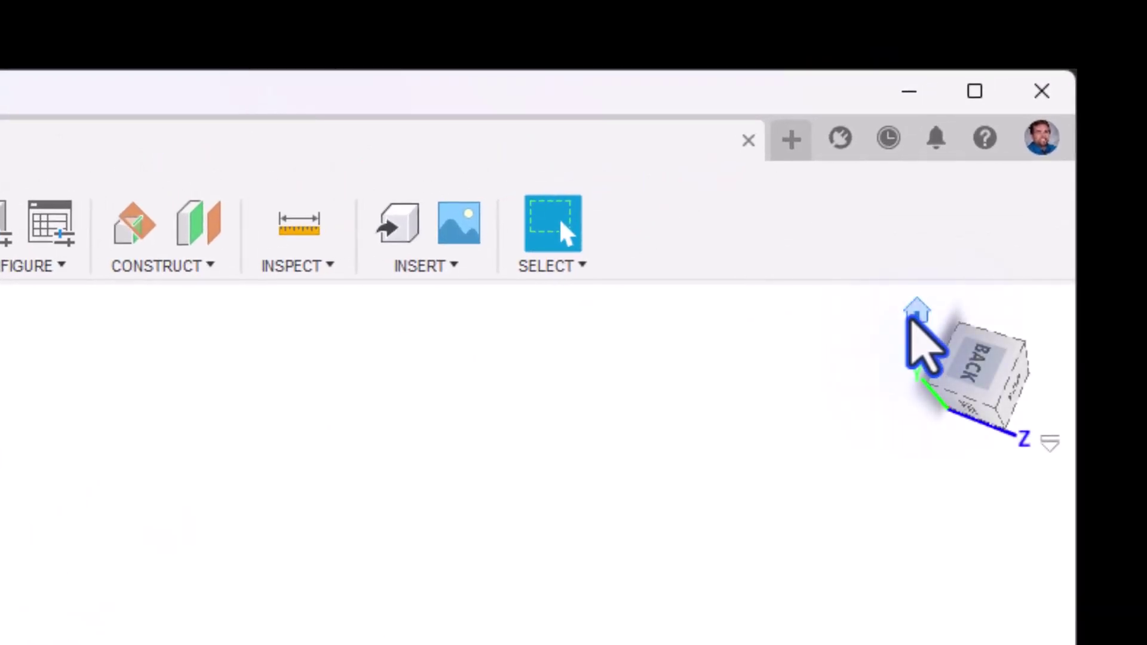
pyautogui.click(914, 315)
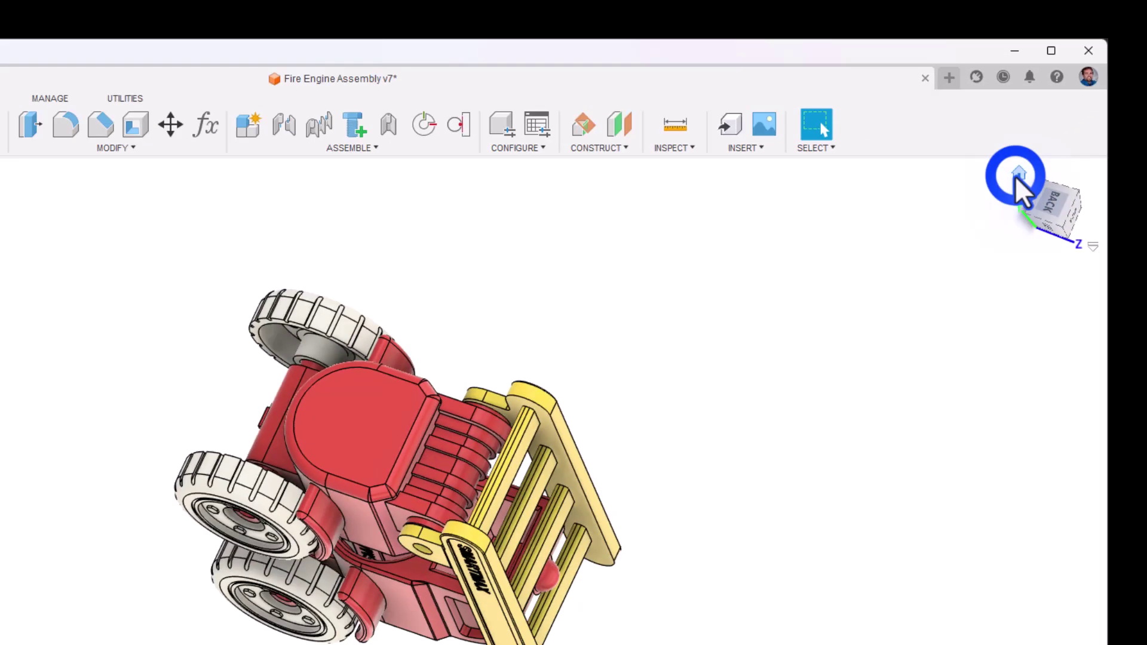